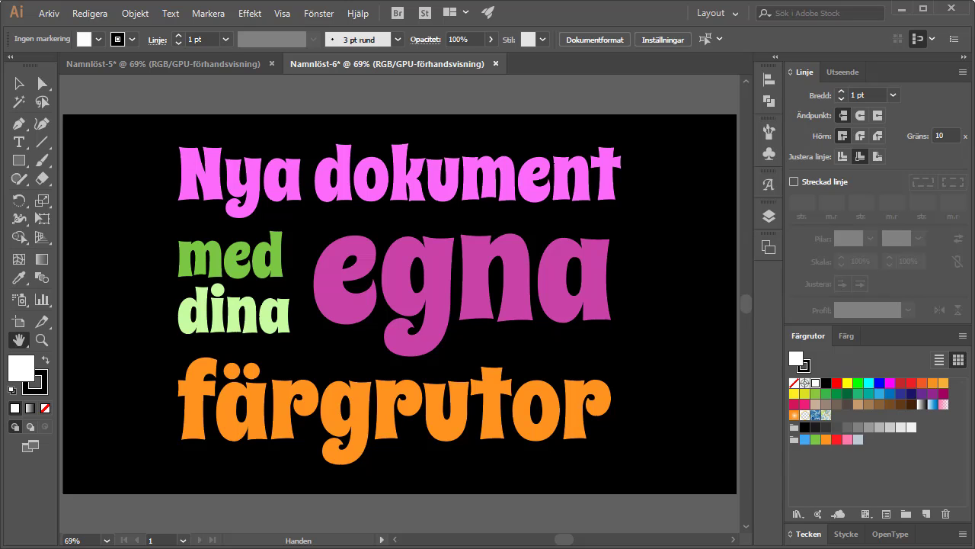
- Switch to the blank Namnlöst-5 document tab
click(178, 67)
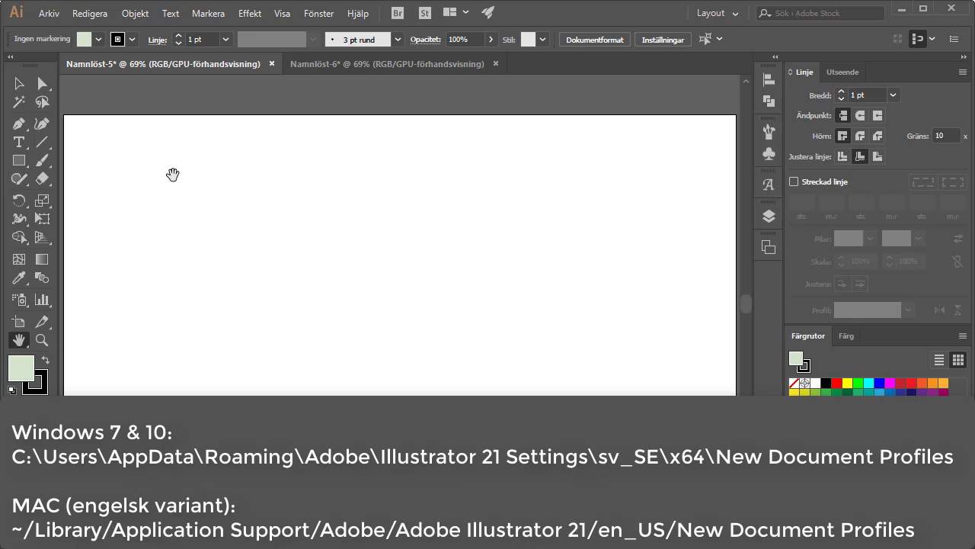
- Start Save As for Namnlöst-5 and browse to your user folder under OS (C:) > Användare
click(51, 13)
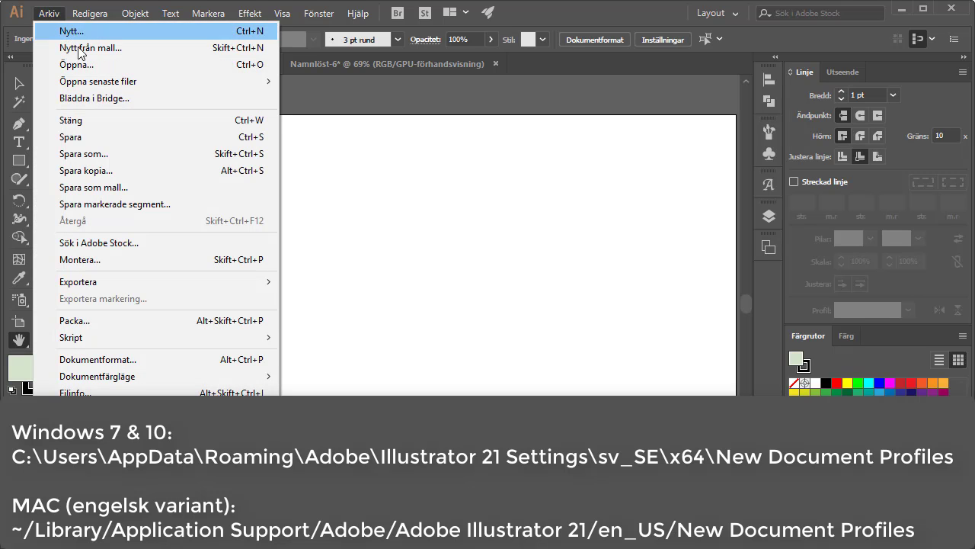
click(103, 156)
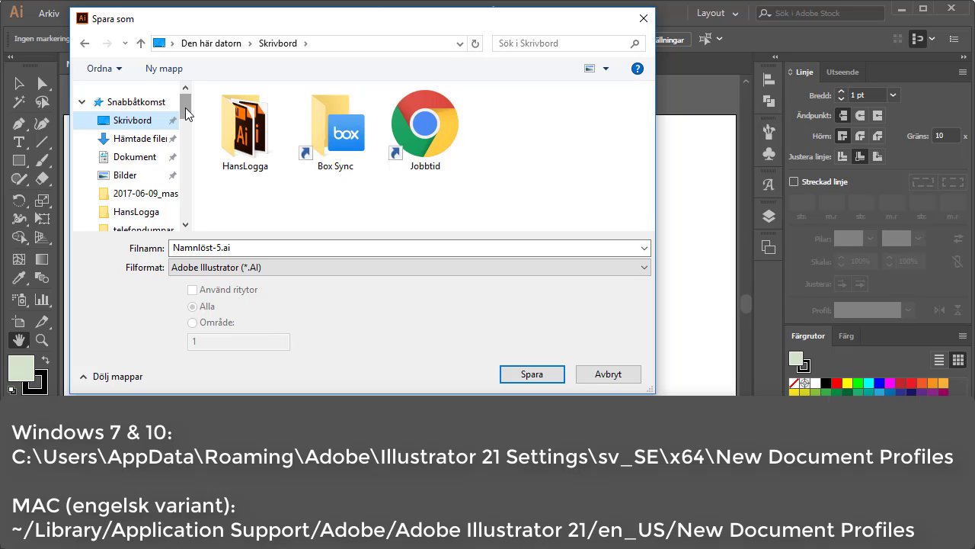
scroll(164, 178, down, 2)
scroll(165, 183, down, 2)
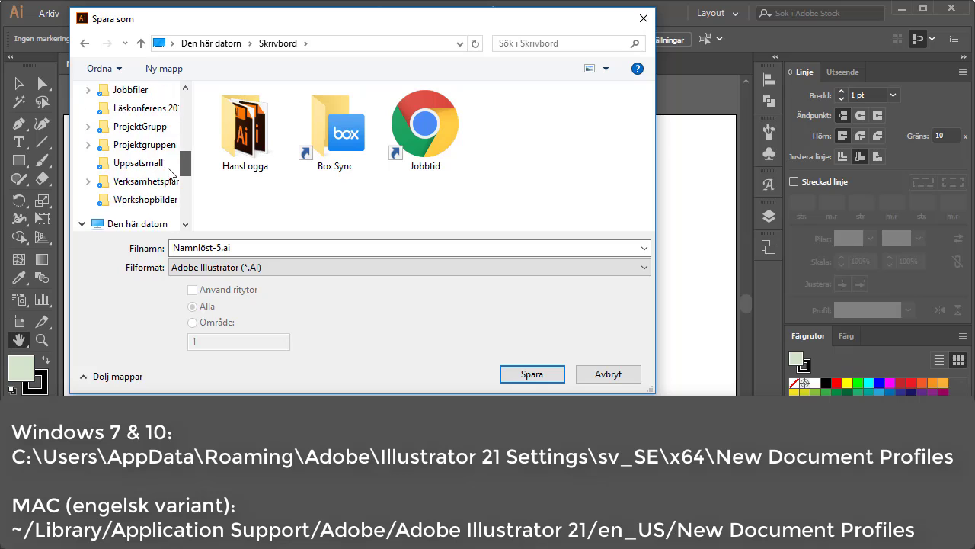
scroll(168, 180, down, 2)
scroll(167, 197, down, 2)
scroll(167, 198, down, 2)
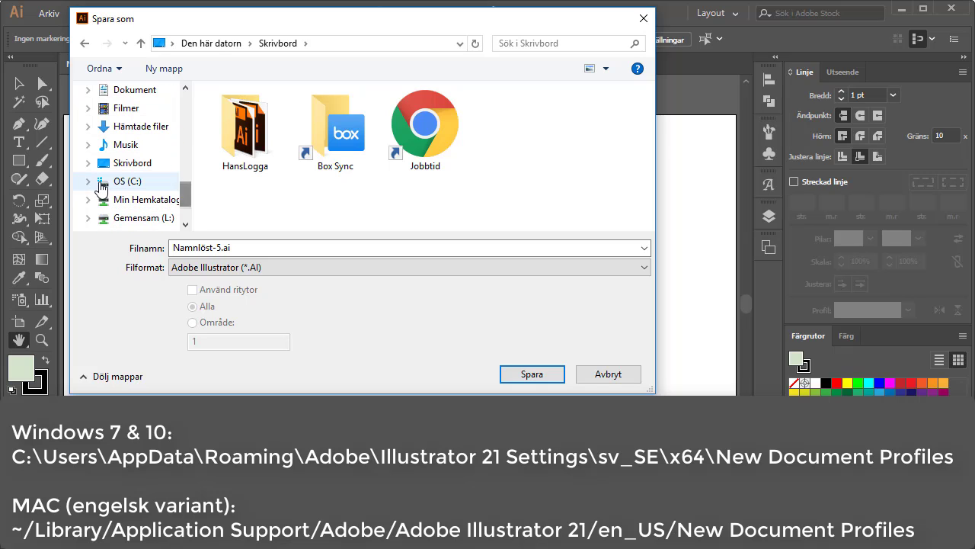
click(122, 181)
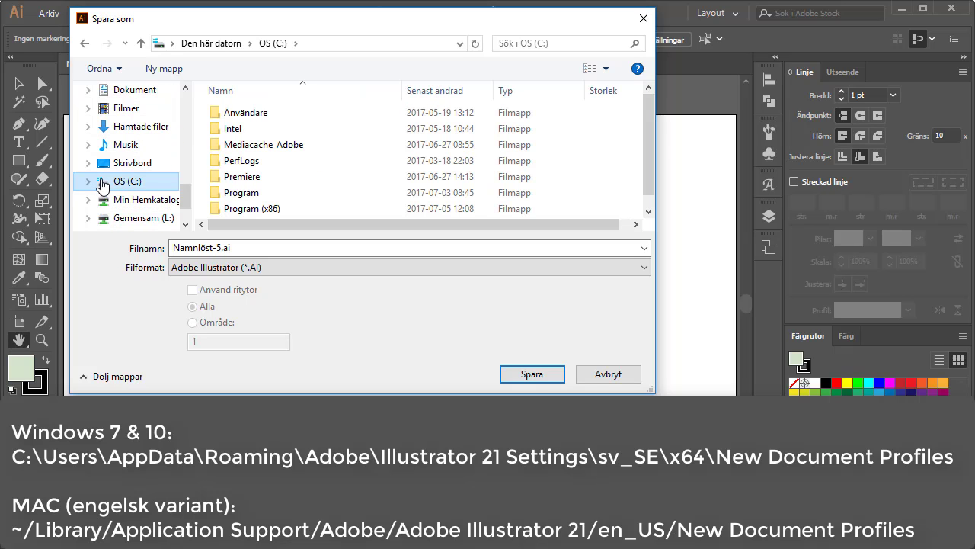
double_click(234, 113)
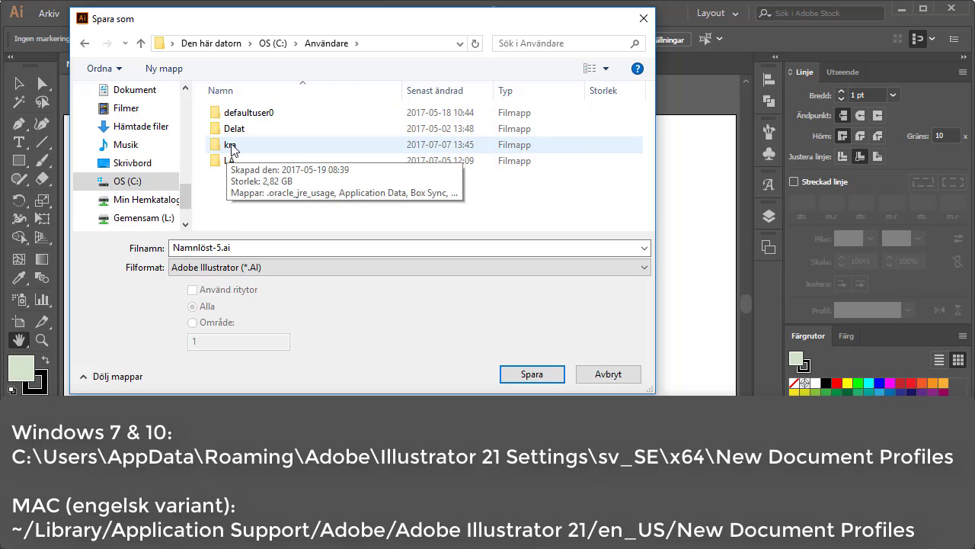
double_click(230, 145)
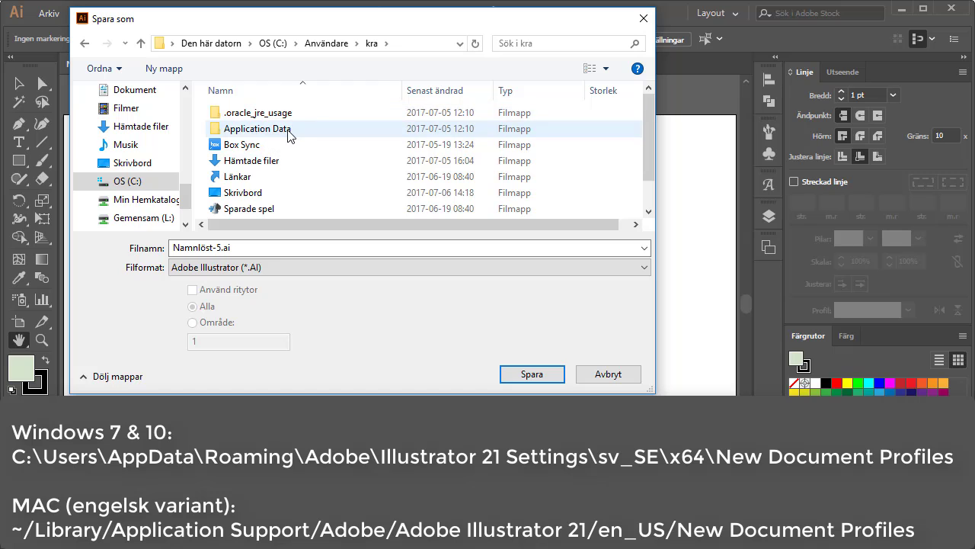
- Go to the AppData folder by appending \AppData to the folder path
click(405, 45)
click(354, 43)
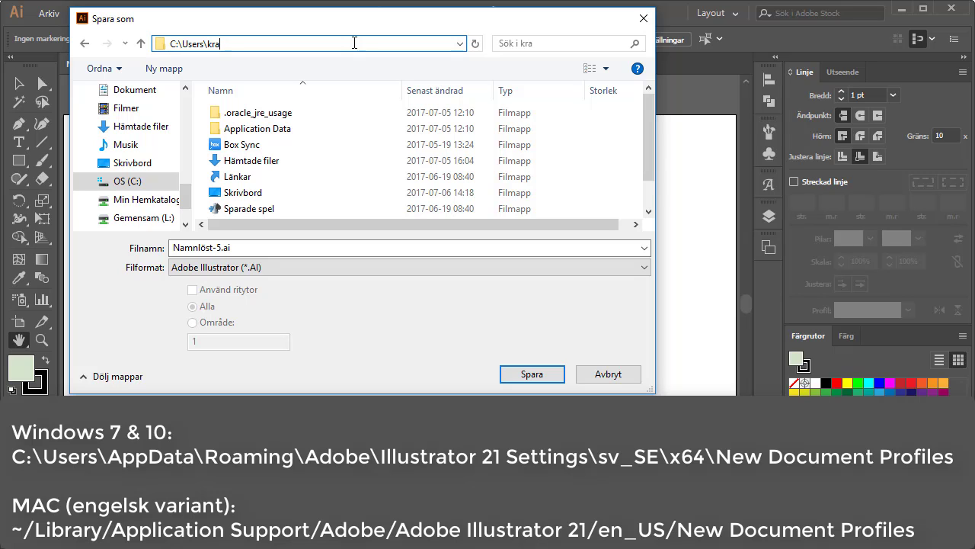
text(\)
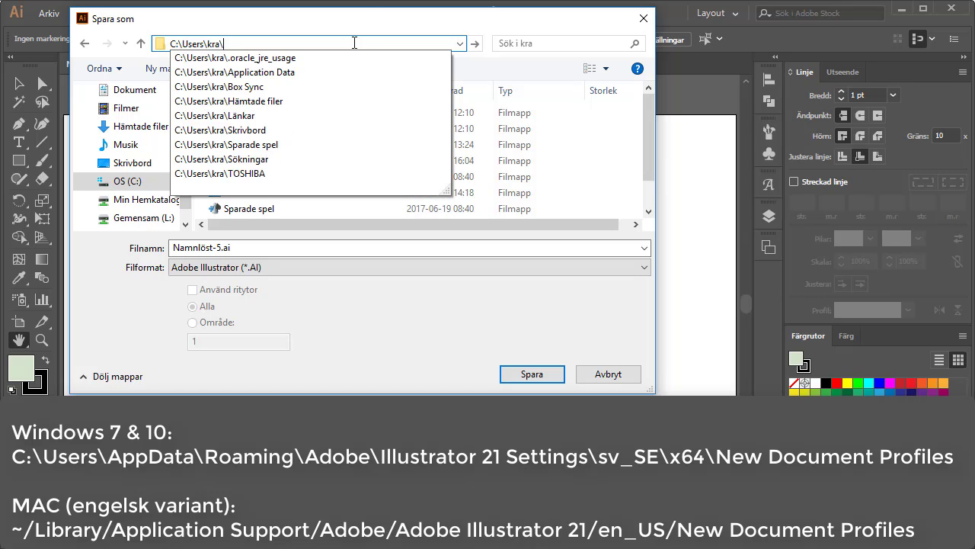
text(AppDat)
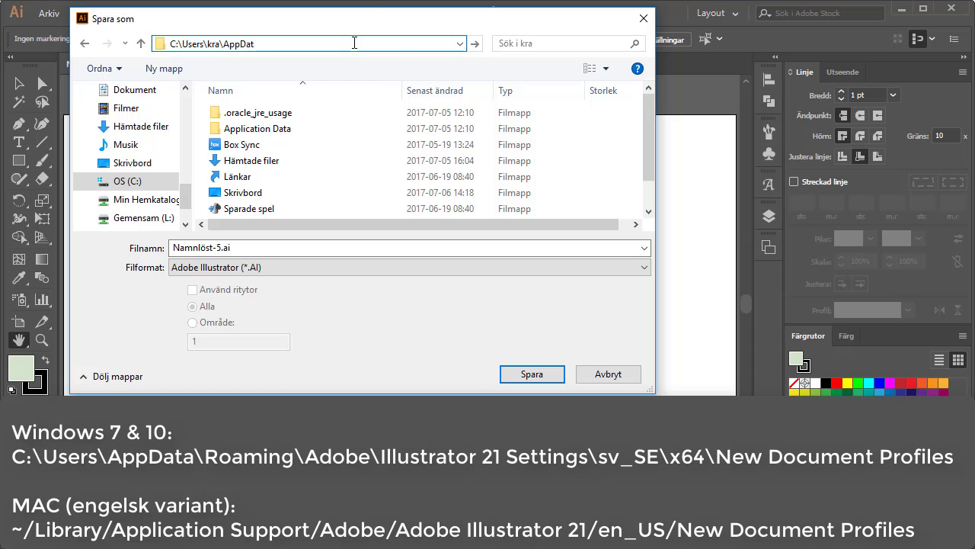
text(a)
key(Return)
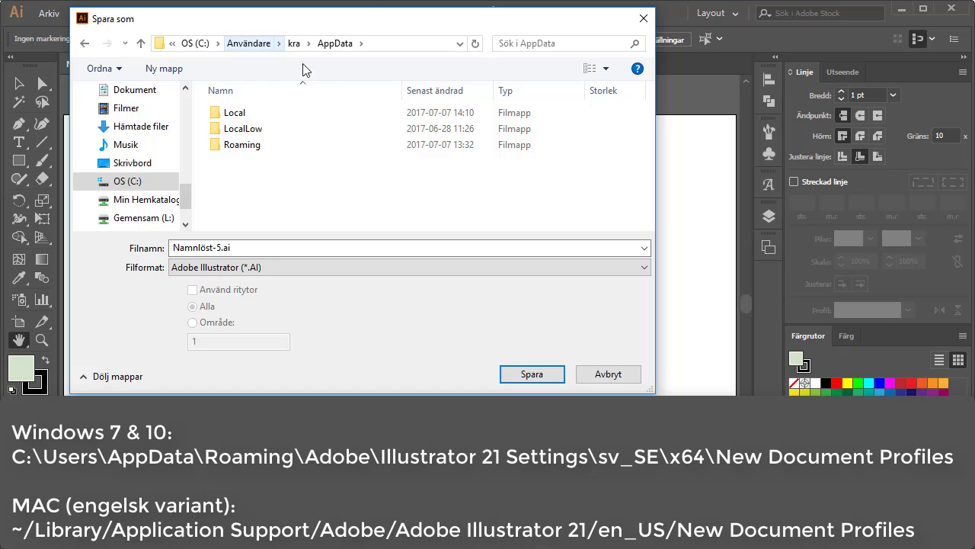
- Browse Roaming > Adobe > Adobe Illustrator 21 Settings > sv_SE > x64 to reveal New Document Profiles
click(251, 149)
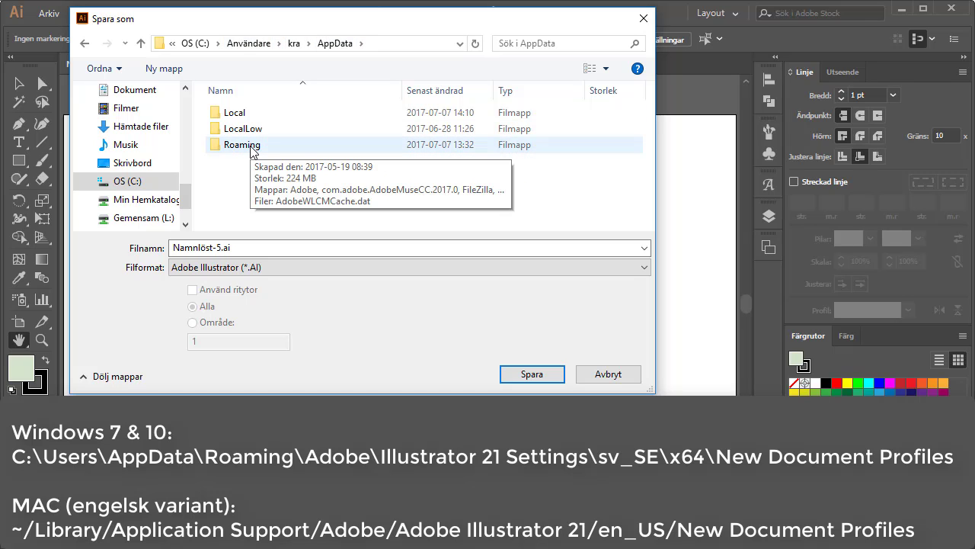
double_click(251, 148)
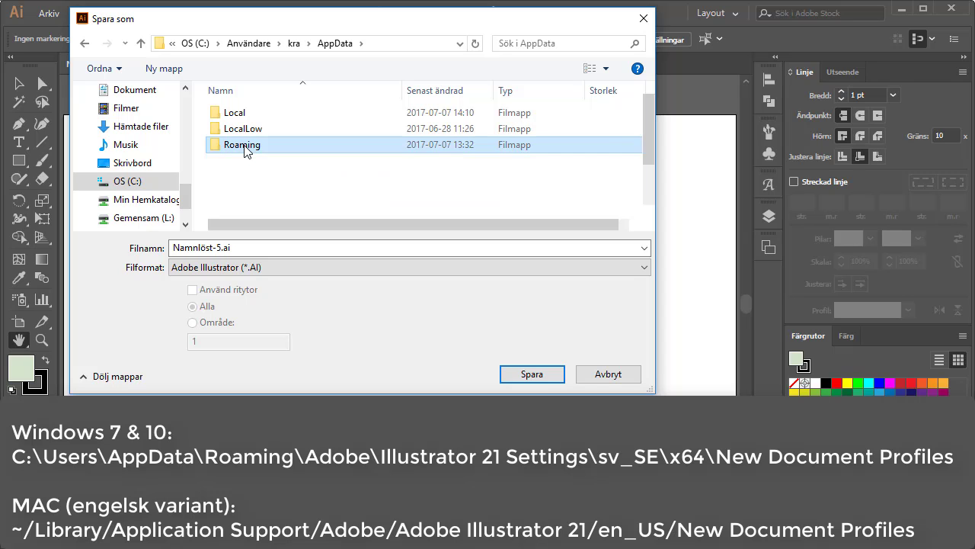
double_click(232, 114)
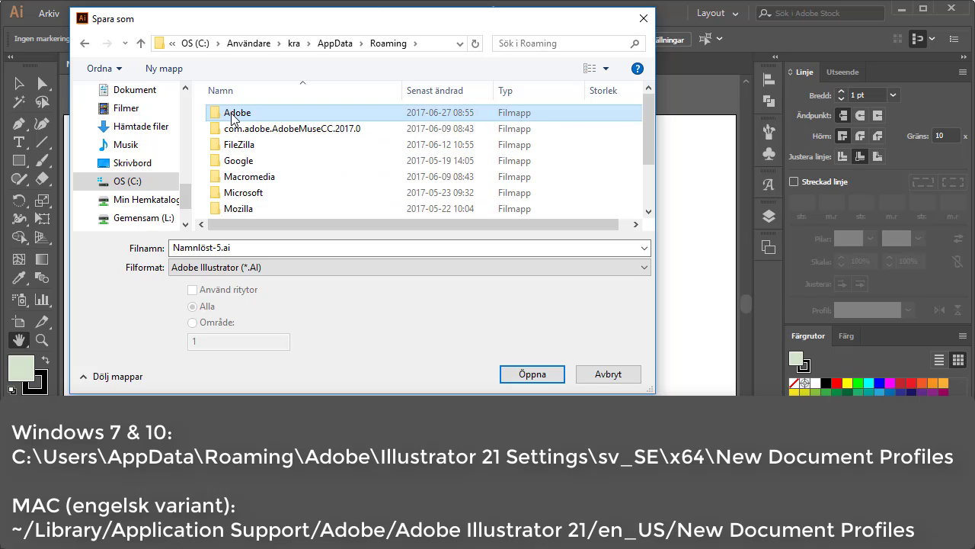
mouse_move(272, 146)
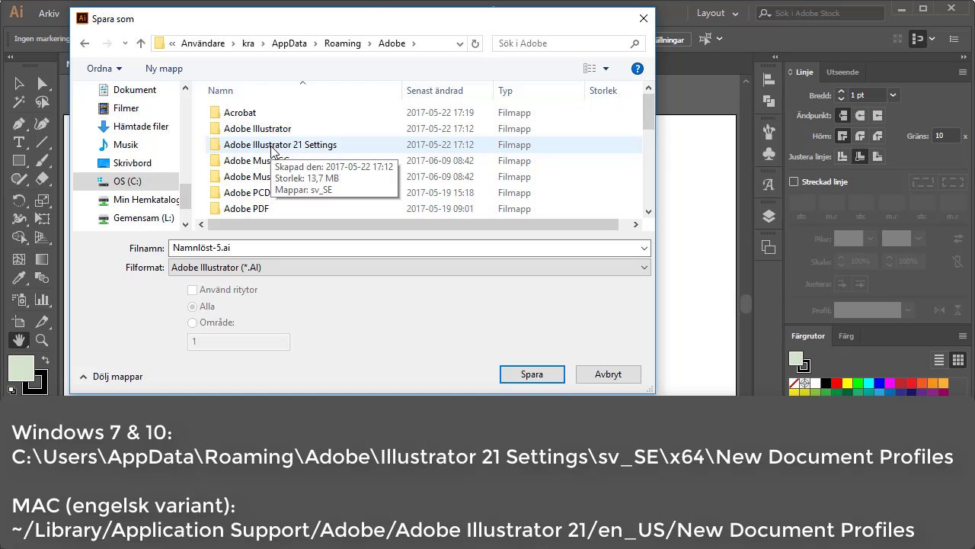
double_click(271, 146)
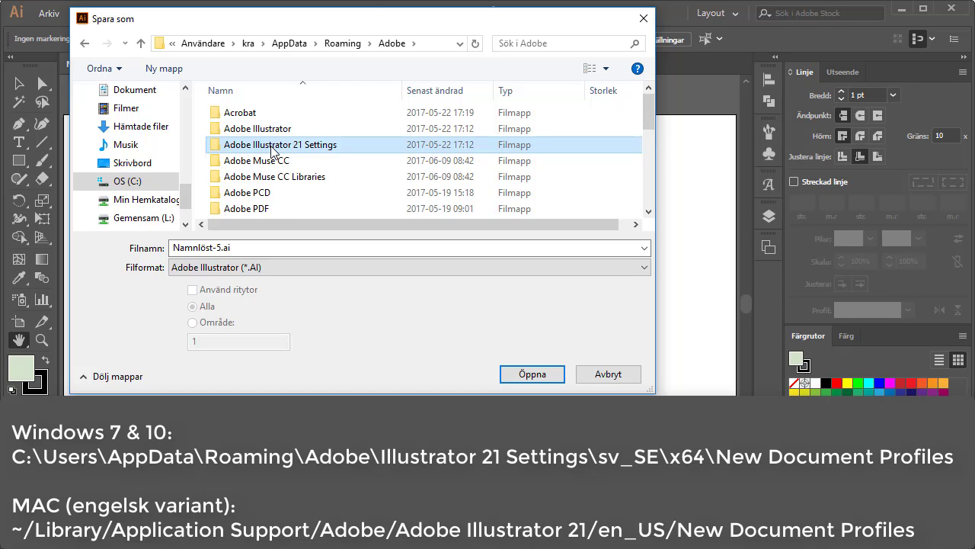
click(237, 118)
double_click(235, 116)
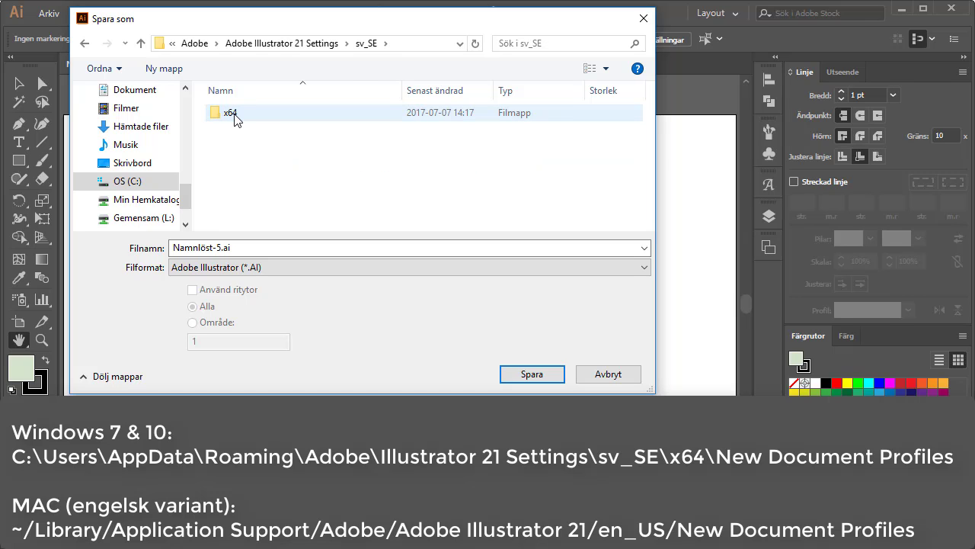
double_click(232, 115)
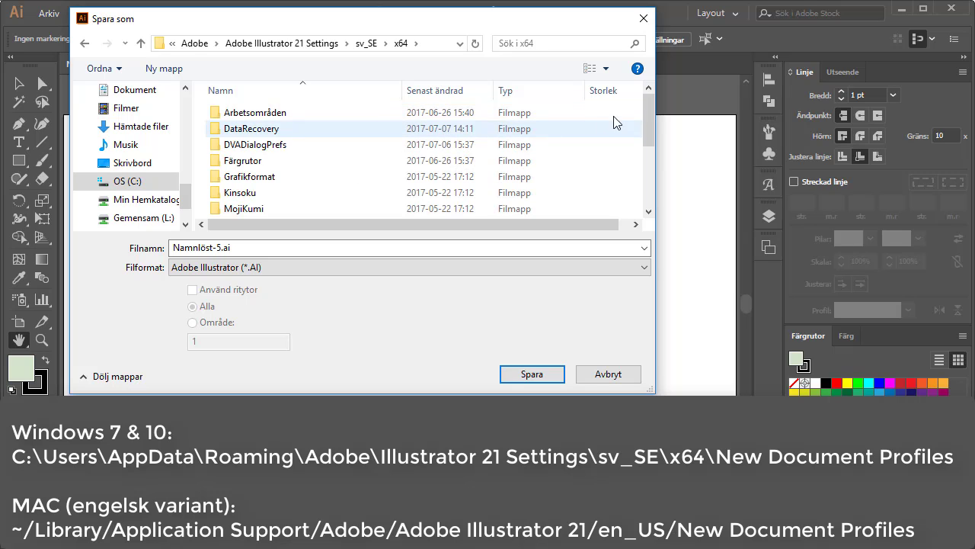
drag(647, 117, 654, 159)
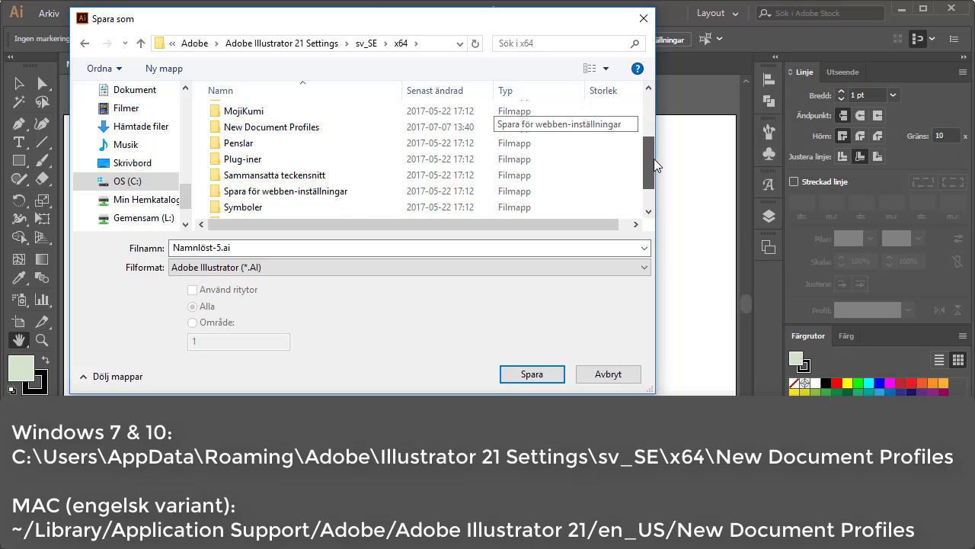
- Save the document as 'Mina snygga färger' in New Document Profiles with default options
double_click(303, 134)
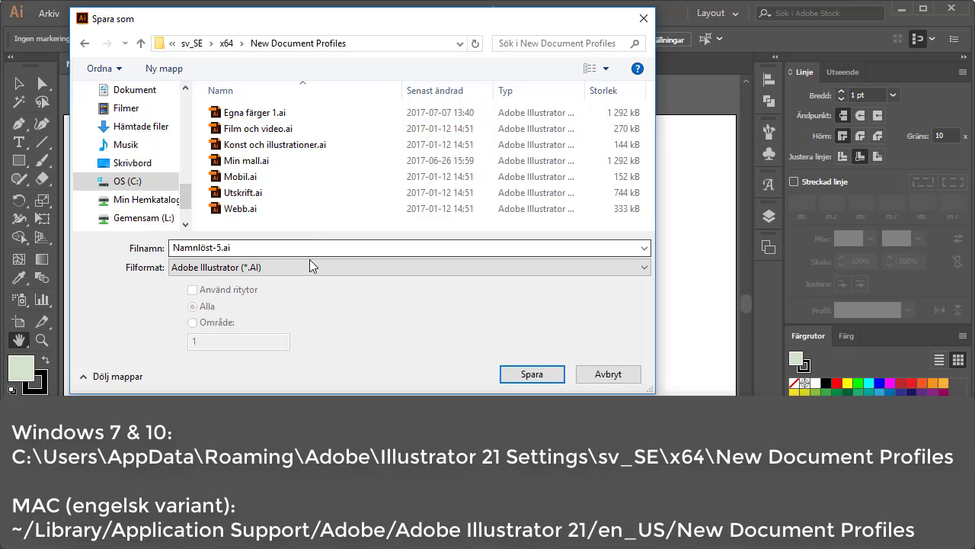
double_click(278, 248)
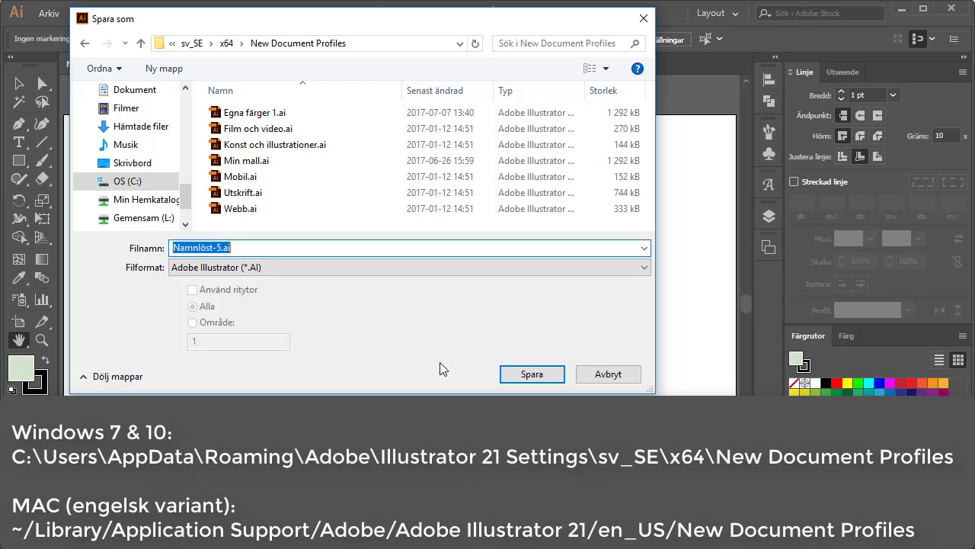
text(Mina)
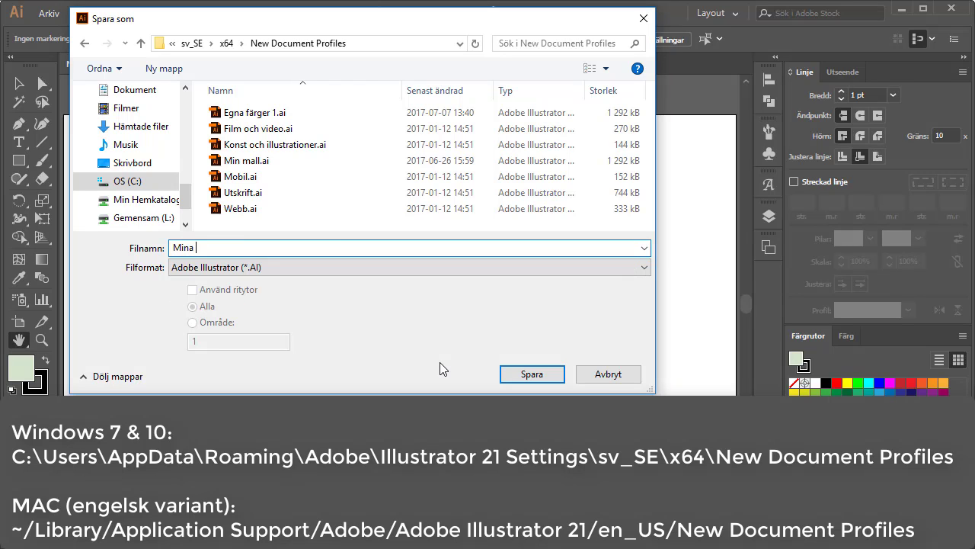
text( snygga fä)
text(rger)
click(541, 376)
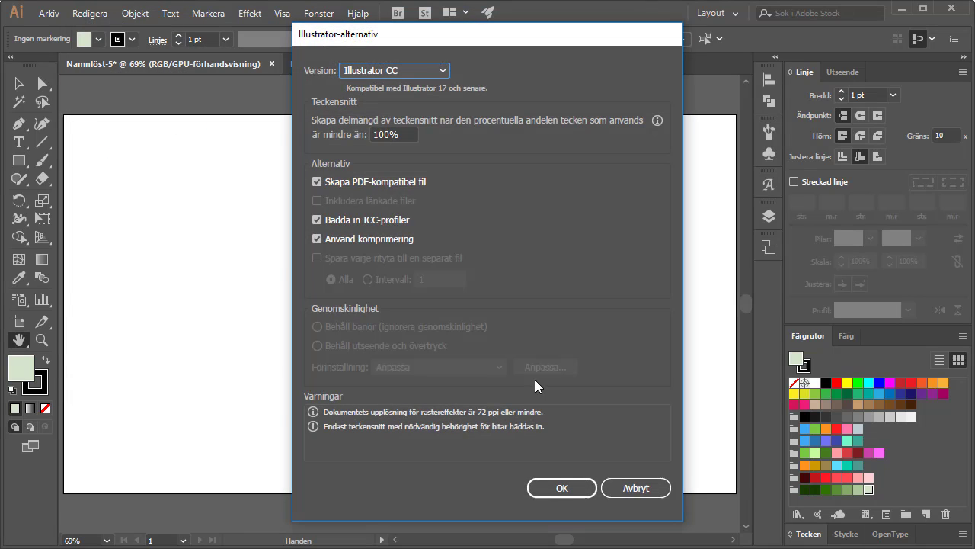
click(564, 487)
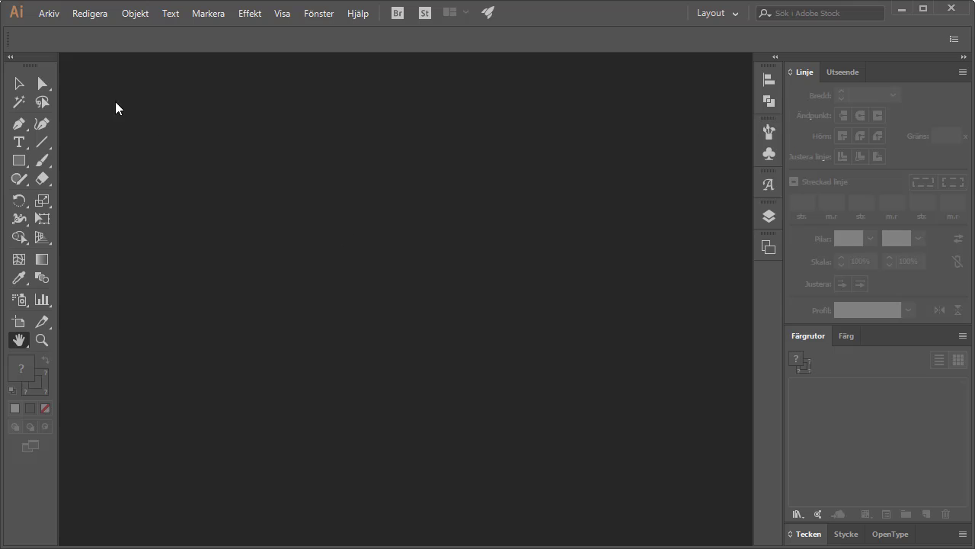
click(48, 13)
- Create a new 1280 × 720 px document using the Mina snygga färger profile
click(65, 28)
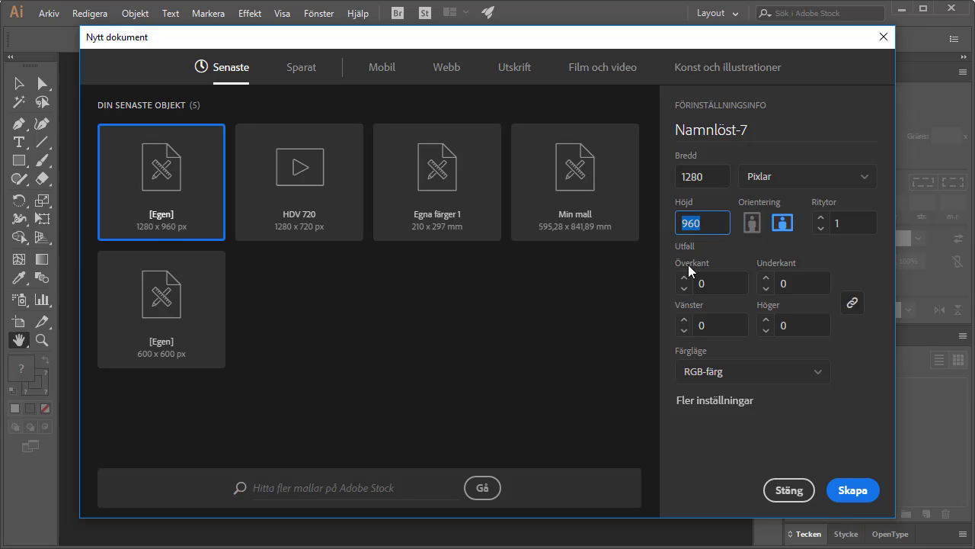
text(720)
click(708, 407)
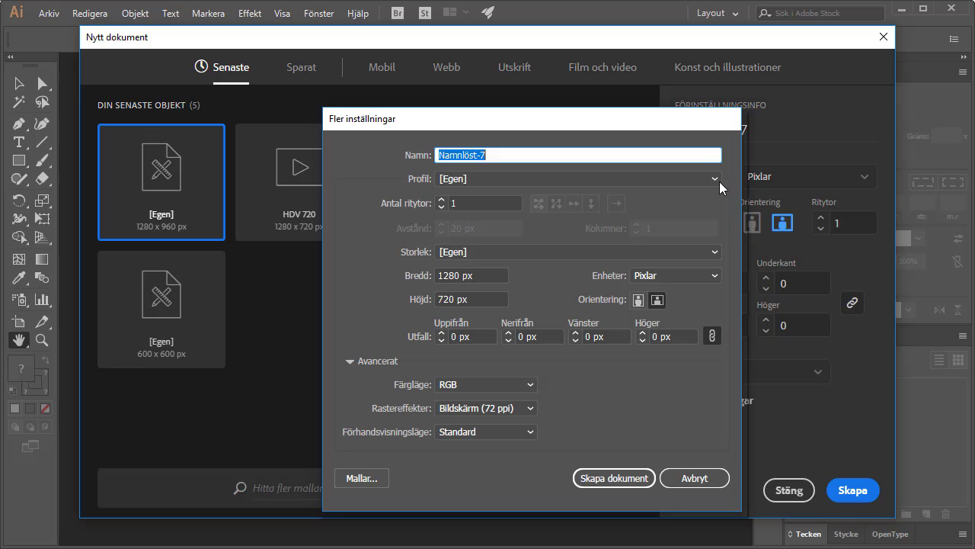
click(715, 179)
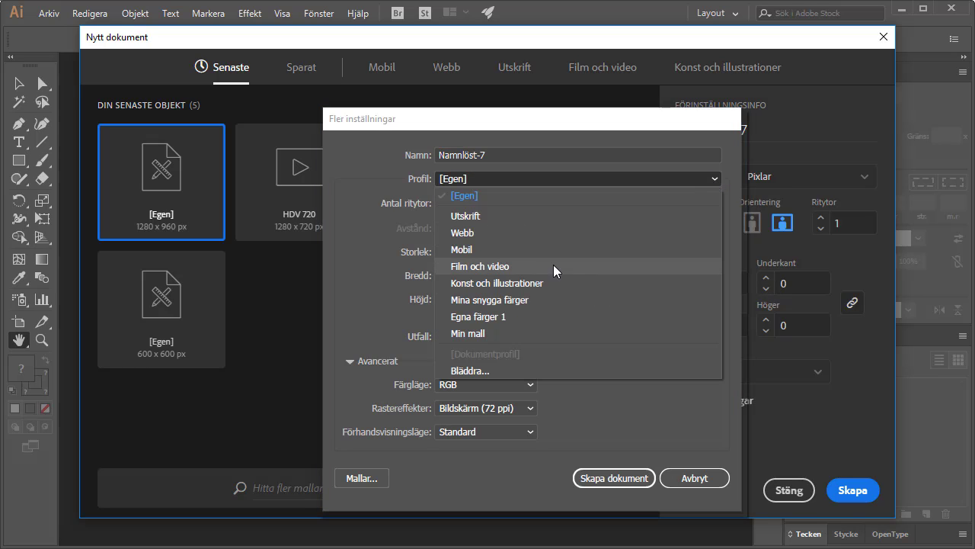
click(513, 303)
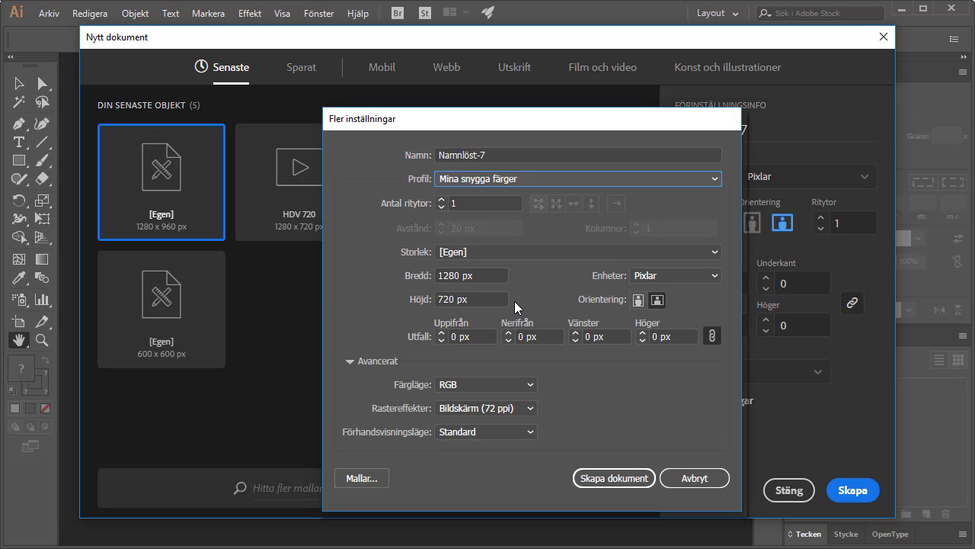
click(626, 478)
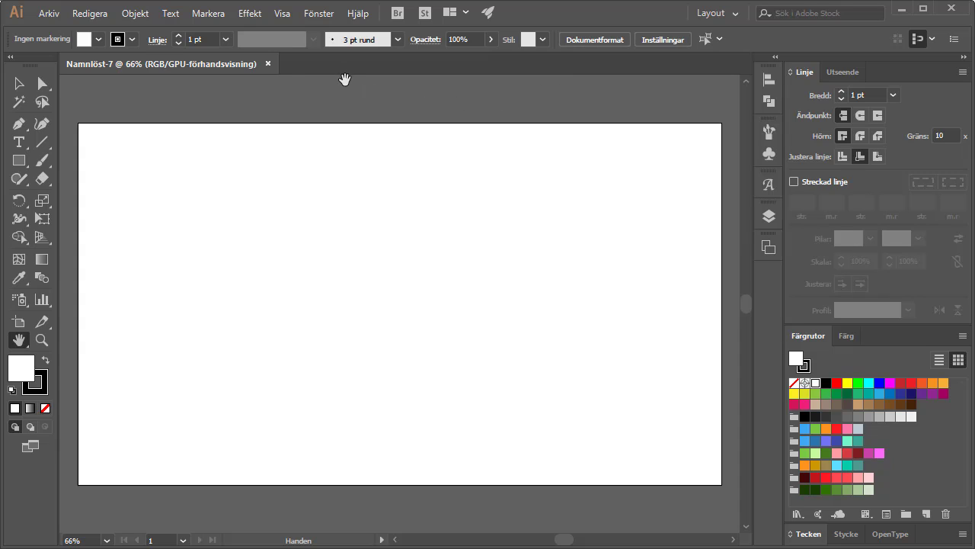
- Close Namnlöst-7 and create Namnlöst-8 from the Mina snygga färger recent preset
click(268, 64)
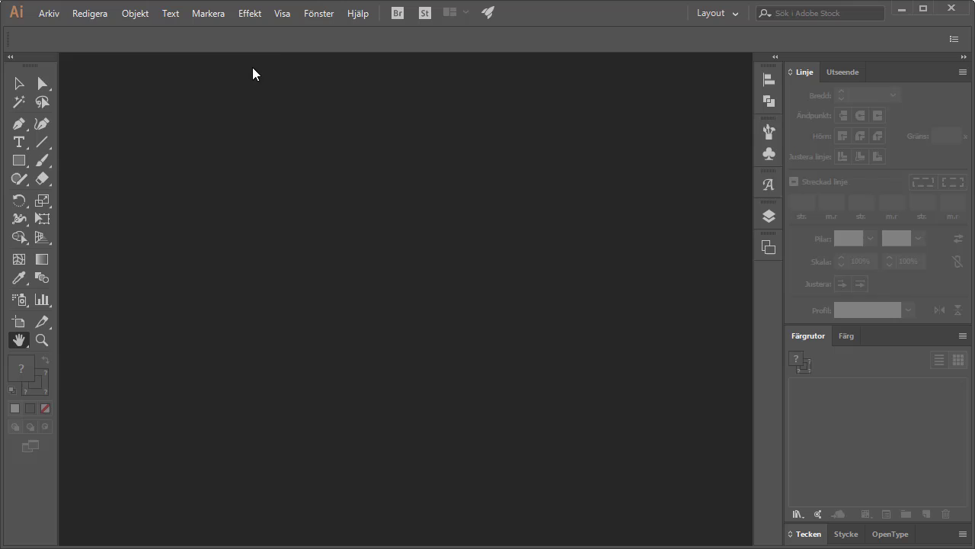
click(47, 13)
click(62, 31)
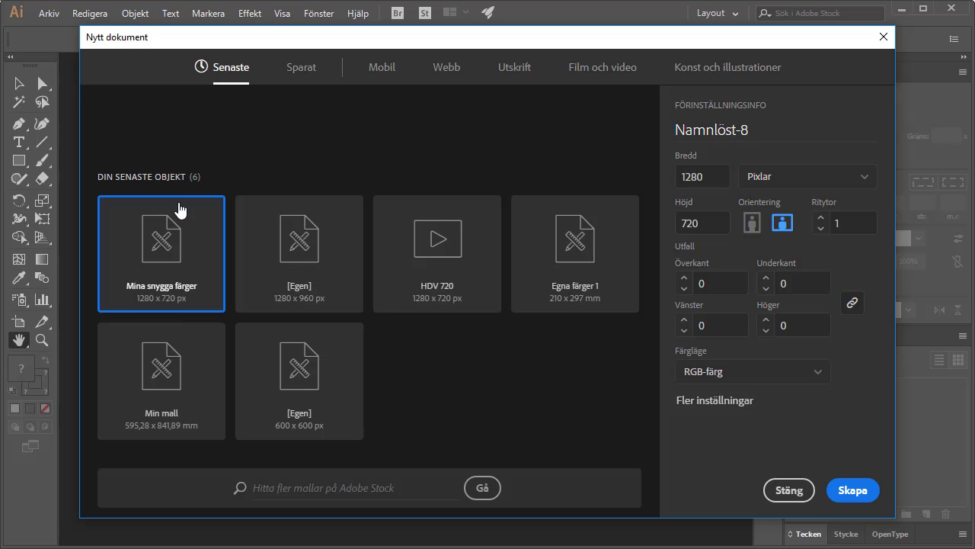
click(852, 490)
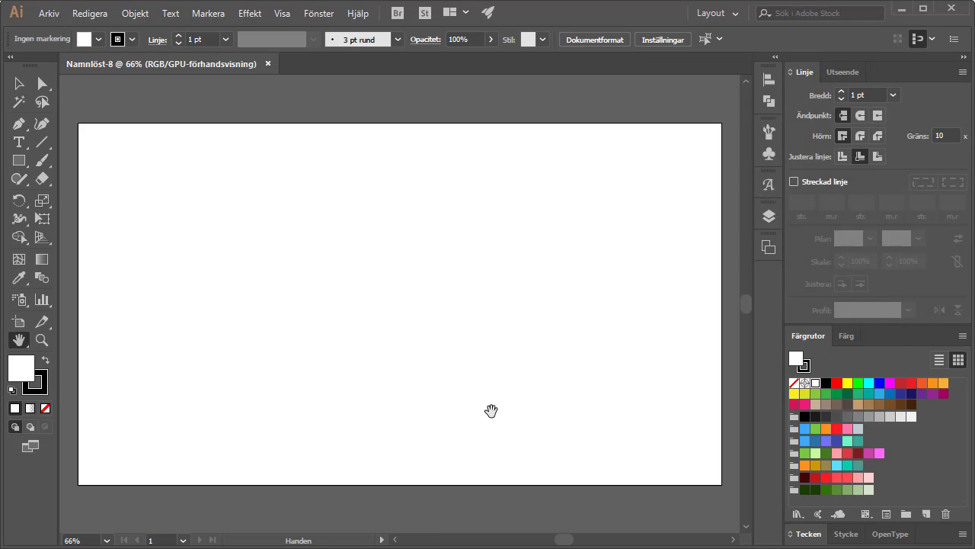